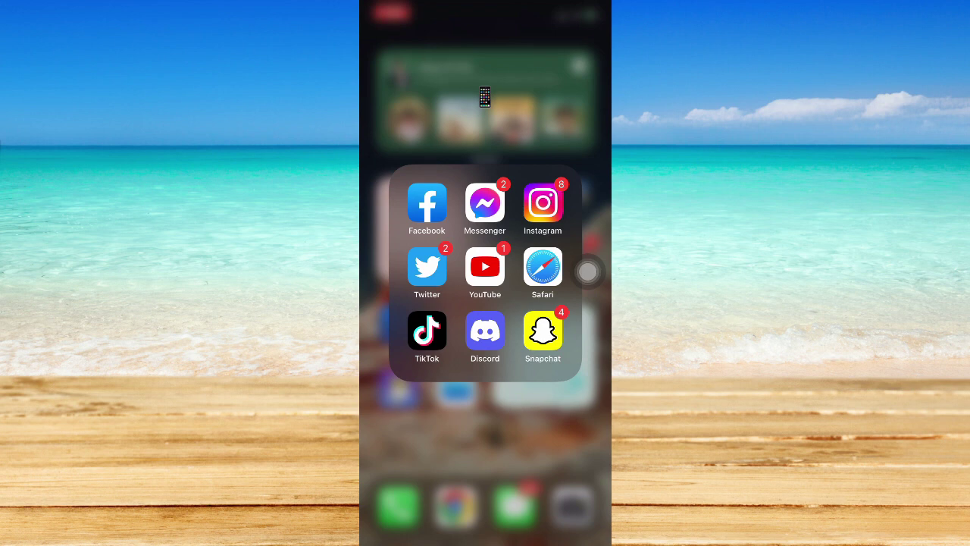
Launch Facebook and open Settings from the Menu's Settings & privacy section.
{"action": "left_click", "coordinate": [426, 203]}
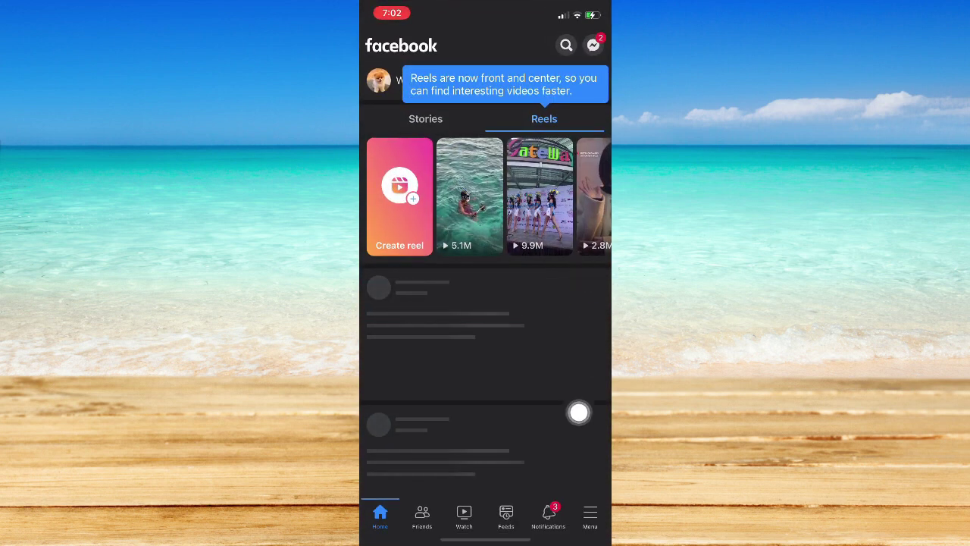
{"action": "left_click", "coordinate": [589, 515]}
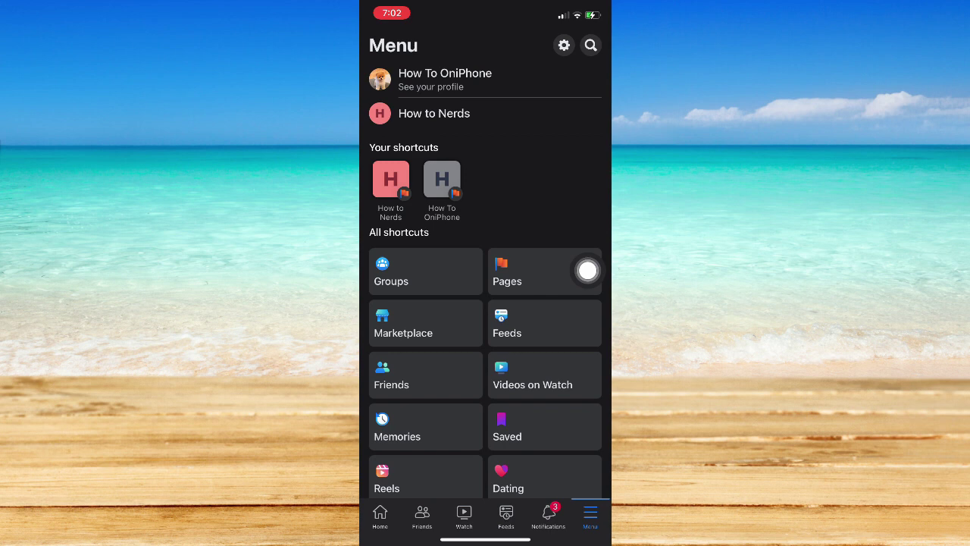
{"action": "scroll", "coordinate": [588, 270], "scroll_direction": "down", "scroll_amount": 5}
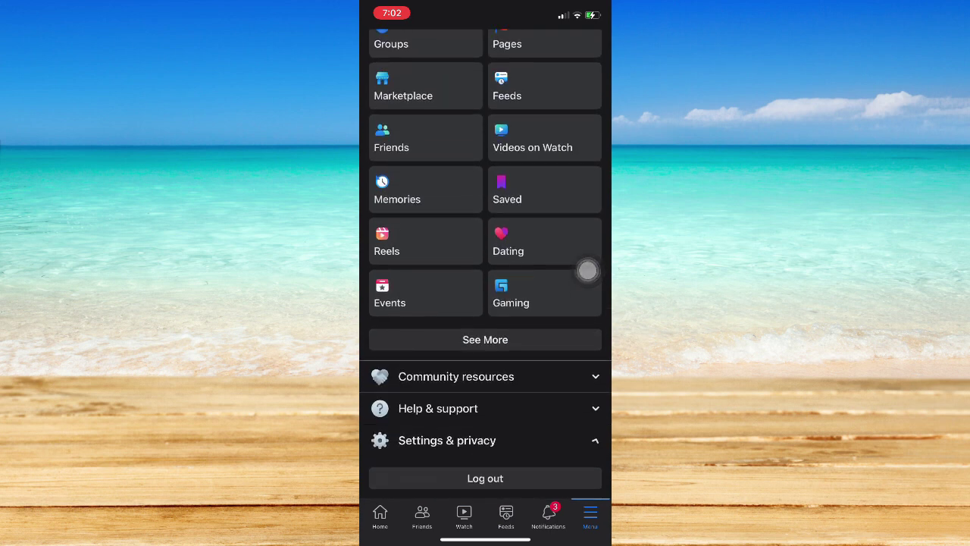
{"action": "left_click", "coordinate": [446, 439]}
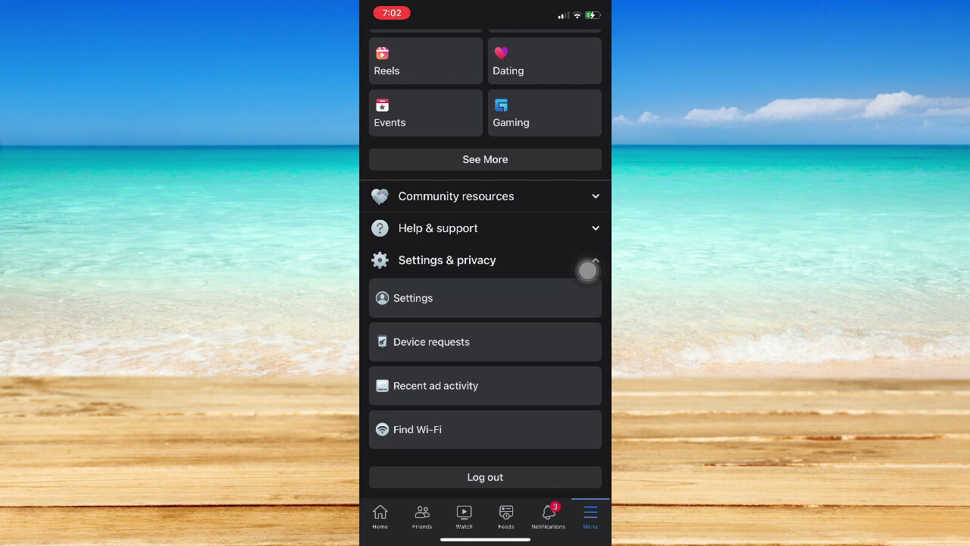
{"action": "left_click", "coordinate": [588, 274]}
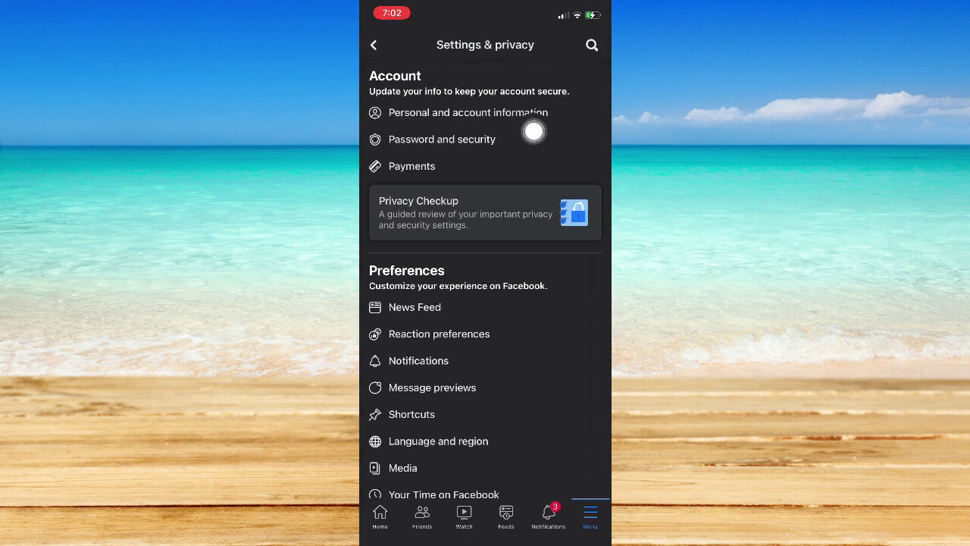
Go through Personal and account information and Account ownership and control to Deactivation and deletion.
{"action": "left_click", "coordinate": [588, 126]}
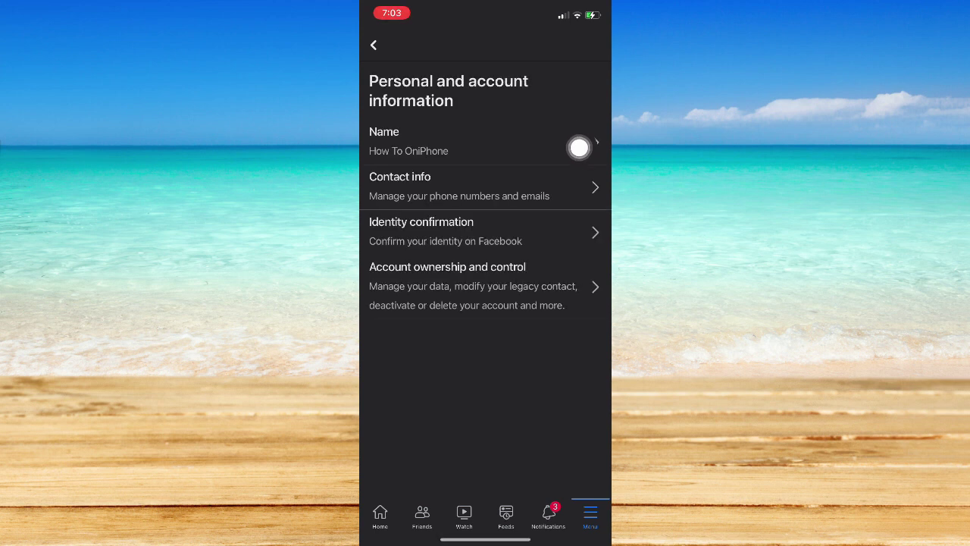
{"action": "left_click", "coordinate": [587, 276]}
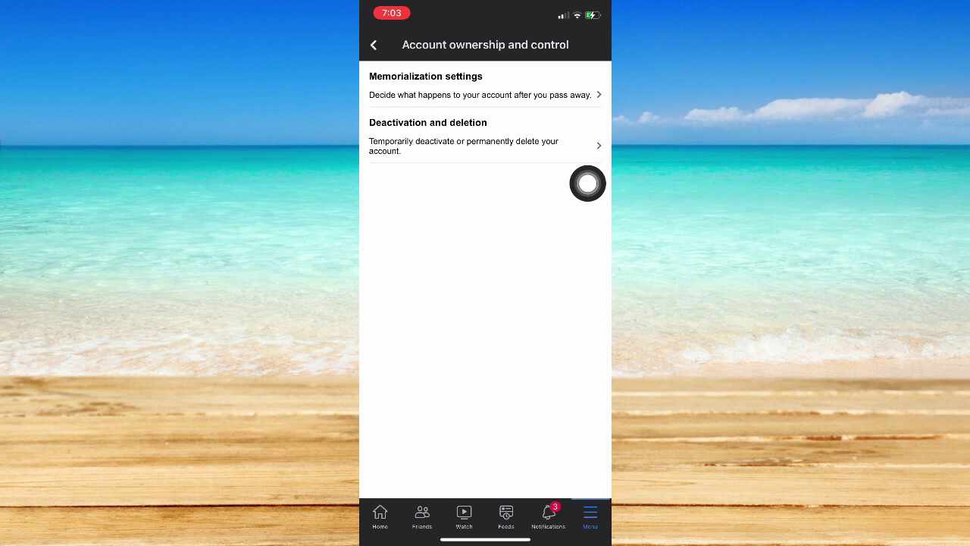
{"action": "left_click", "coordinate": [588, 183]}
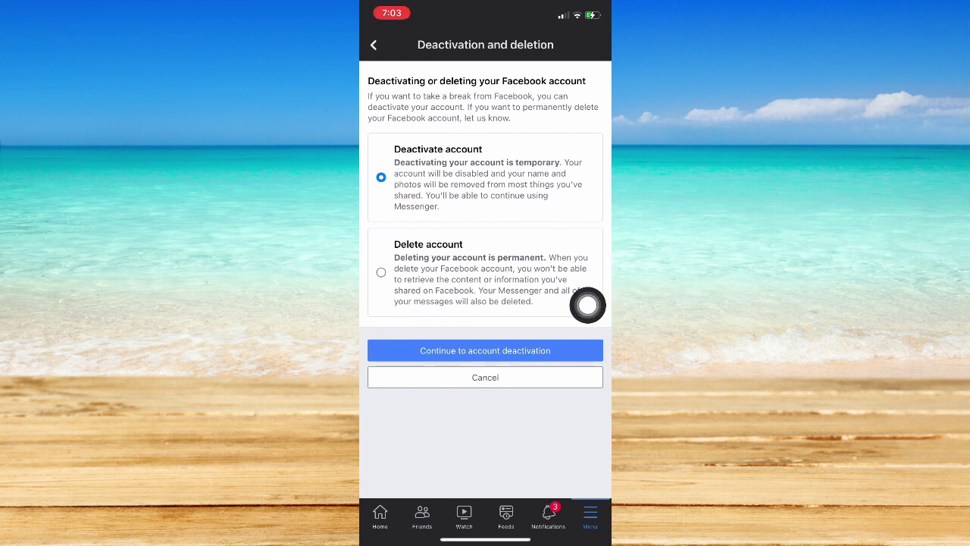
Continue to account deactivation and submit the account password.
{"action": "left_click", "coordinate": [485, 350]}
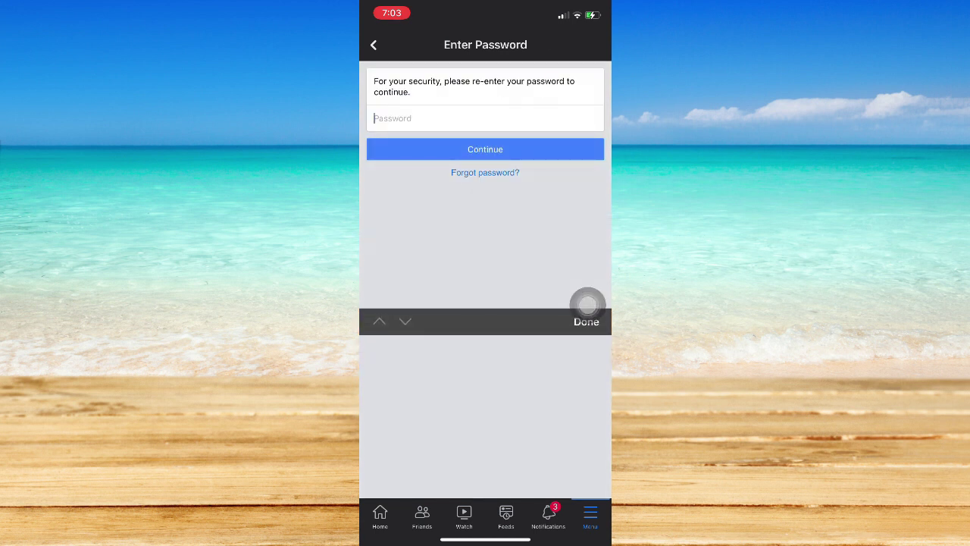
{"action": "type", "text": "••••••"}
{"action": "type", "text": "•••••••••"}
{"action": "key", "text": "Return"}
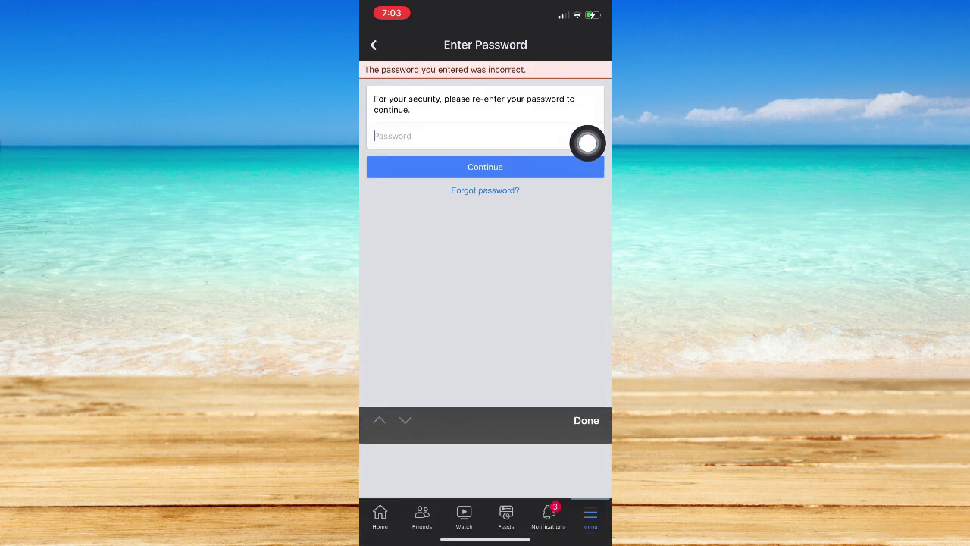
Re-enter the account password after the incorrect-password error and submit it.
{"action": "type", "text": "•••••"}
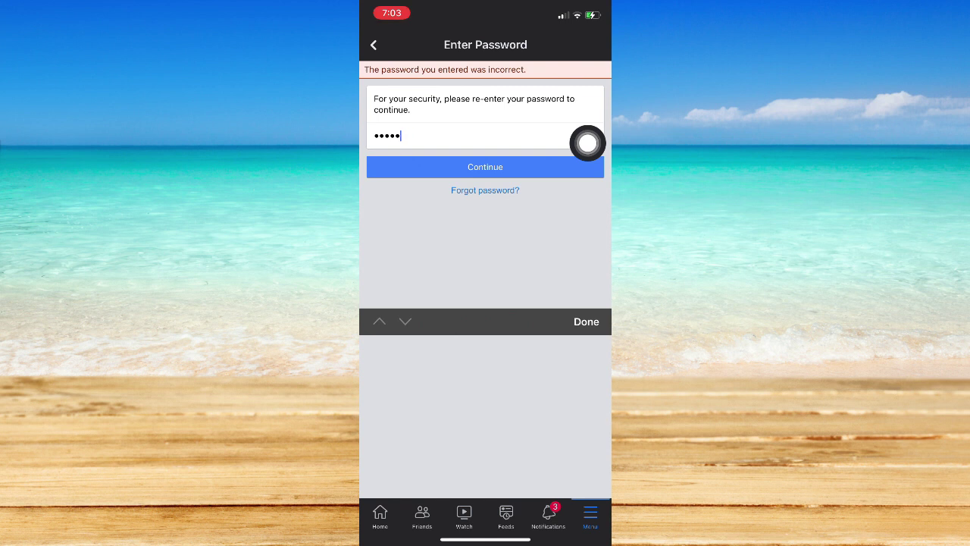
{"action": "key", "text": "BackSpace"}
{"action": "key", "text": "BackSpace"}
{"action": "key", "text": "BackSpace"}
{"action": "key", "text": "BackSpace"}
{"action": "key", "text": "BackSpace"}
{"action": "type", "text": "••••••"}
{"action": "type", "text": "•••••••••"}
{"action": "key", "text": "Return"}
Pick 'This is temporary. I'll be back.' as the reason, then switch to Messenger.
{"action": "scroll", "coordinate": [586, 143], "scroll_direction": "down", "scroll_amount": 3}
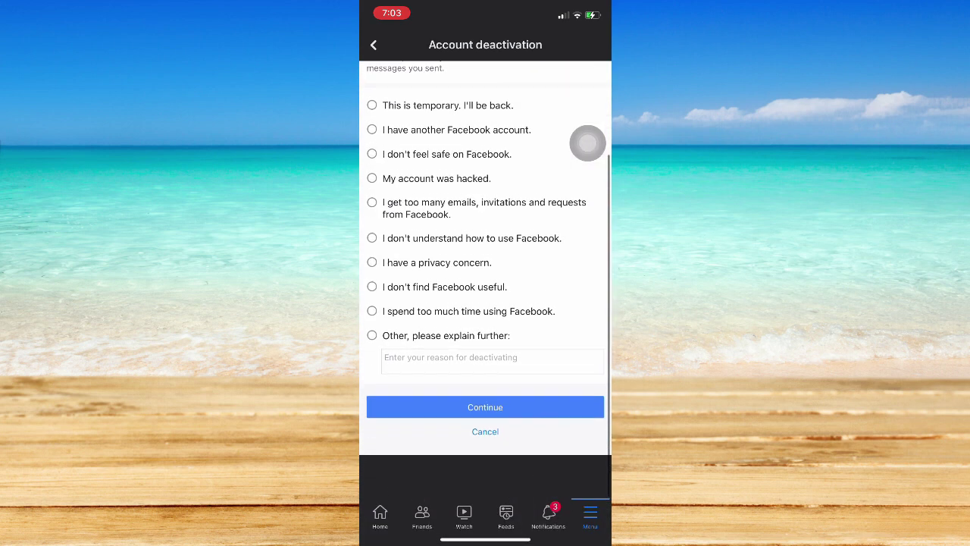
{"action": "scroll", "coordinate": [574, 230], "scroll_direction": "up", "scroll_amount": 1}
{"action": "scroll", "coordinate": [581, 153], "scroll_direction": "up", "scroll_amount": 1}
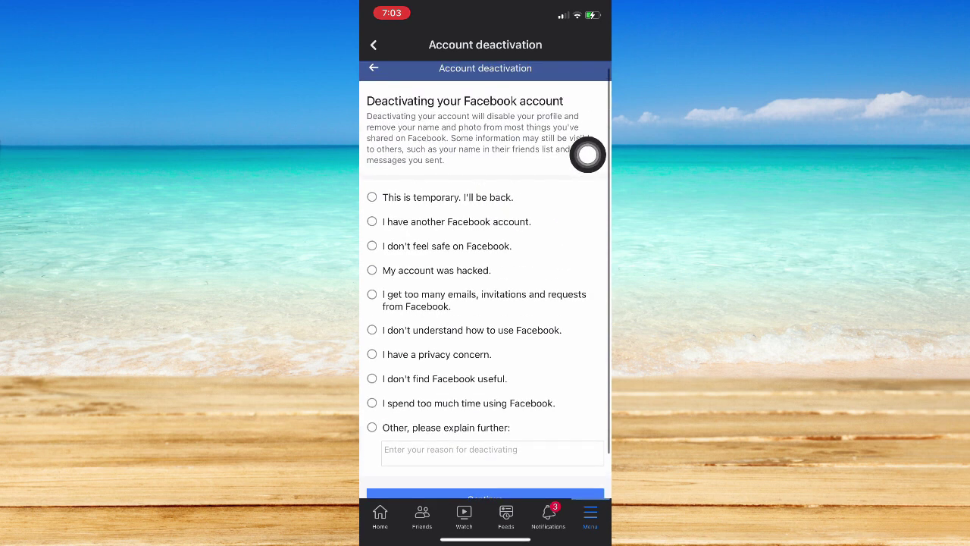
{"action": "scroll", "coordinate": [485, 281], "scroll_direction": "down", "scroll_amount": 1}
{"action": "left_click", "coordinate": [371, 177]}
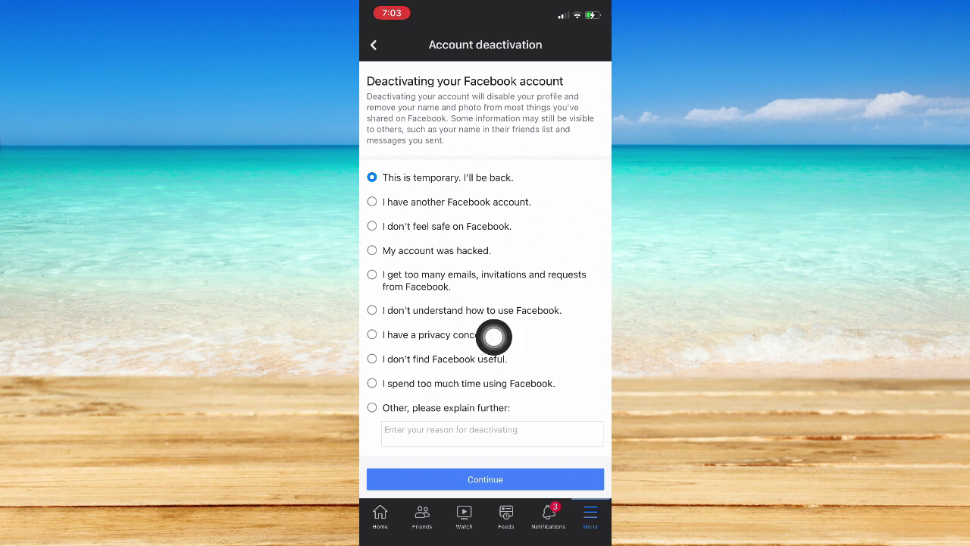
{"action": "left_click", "coordinate": [485, 204]}
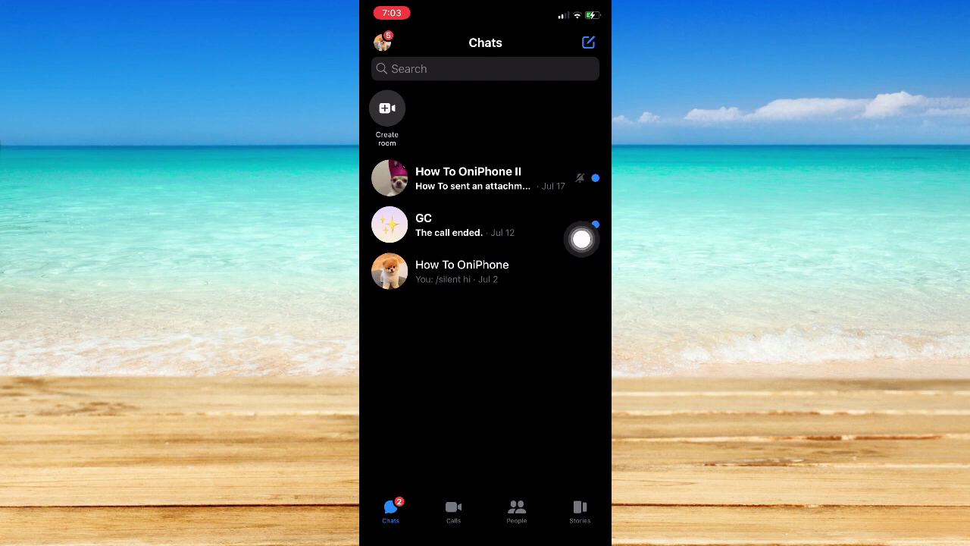
Open Legal & policies from the profile picture's settings sheet in Messenger.
{"action": "left_click", "coordinate": [383, 42]}
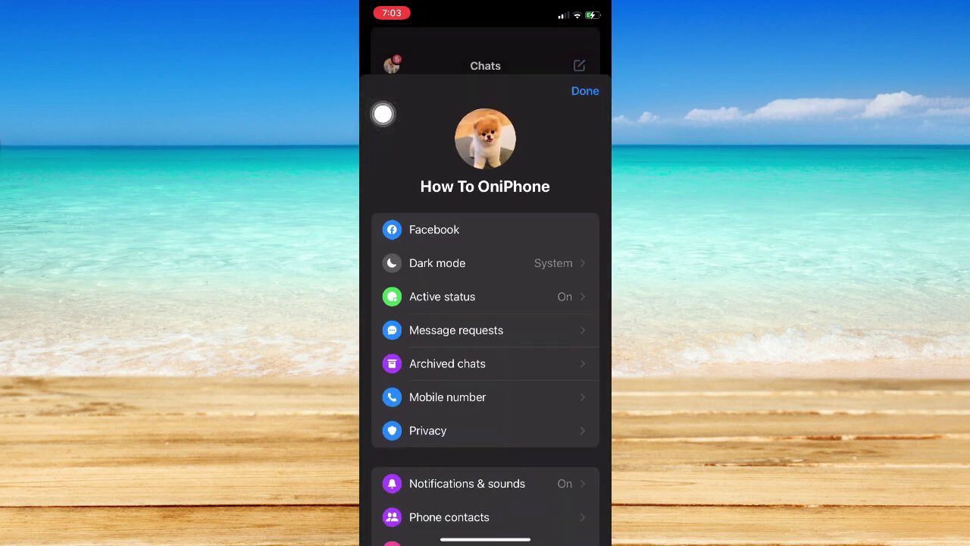
{"action": "scroll", "coordinate": [485, 303], "scroll_direction": "down", "scroll_amount": 5}
{"action": "scroll", "coordinate": [485, 303], "scroll_direction": "up", "scroll_amount": 3}
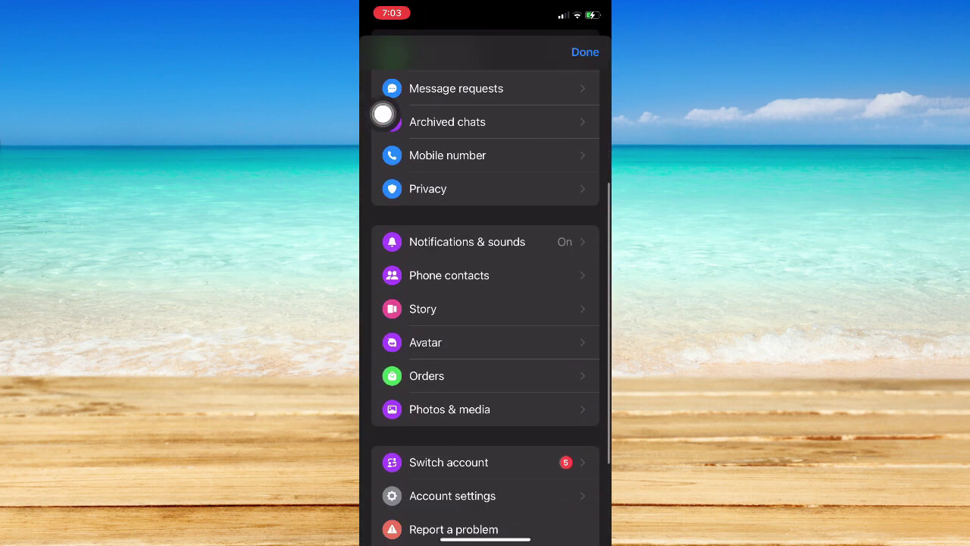
{"action": "scroll", "coordinate": [485, 303], "scroll_direction": "down", "scroll_amount": 3}
{"action": "left_click", "coordinate": [450, 489]}
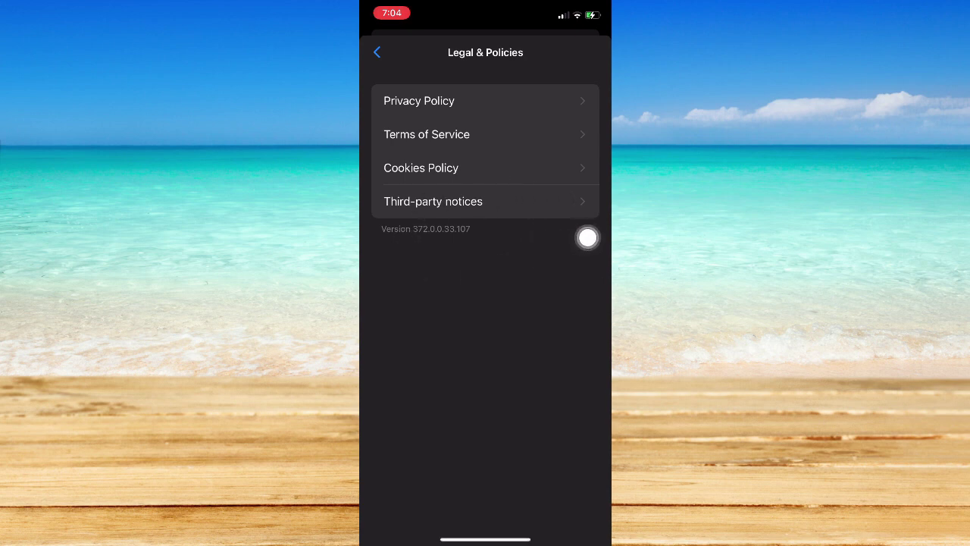
Confirm Facebook deactivation with 7-day reactivation via Deactivate my account.
{"action": "left_click", "coordinate": [485, 479]}
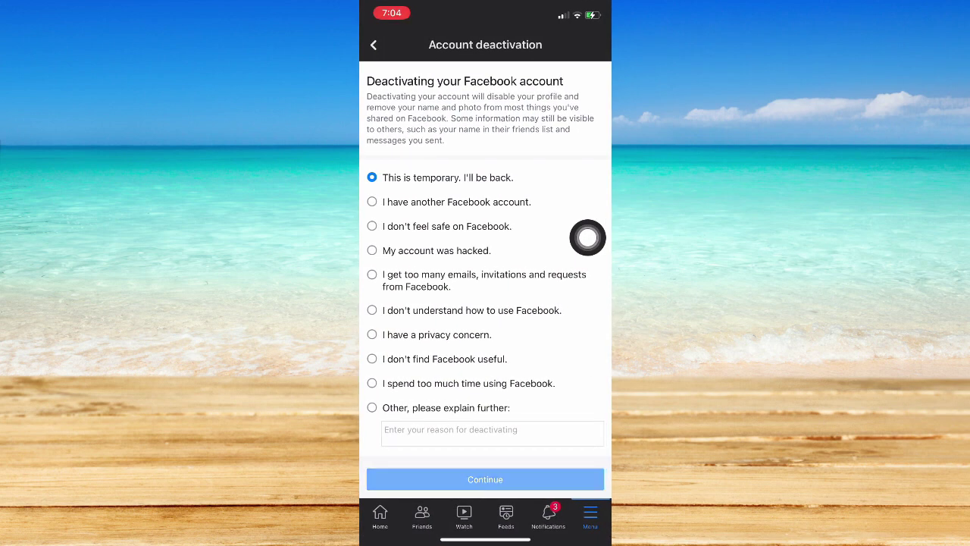
{"action": "scroll", "coordinate": [587, 237], "scroll_direction": "down", "scroll_amount": 3}
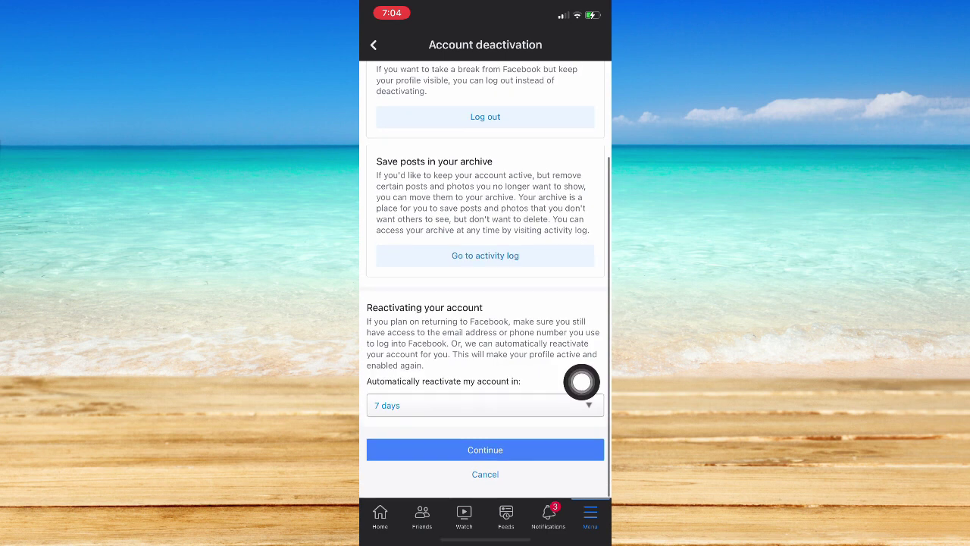
{"action": "left_click", "coordinate": [465, 454]}
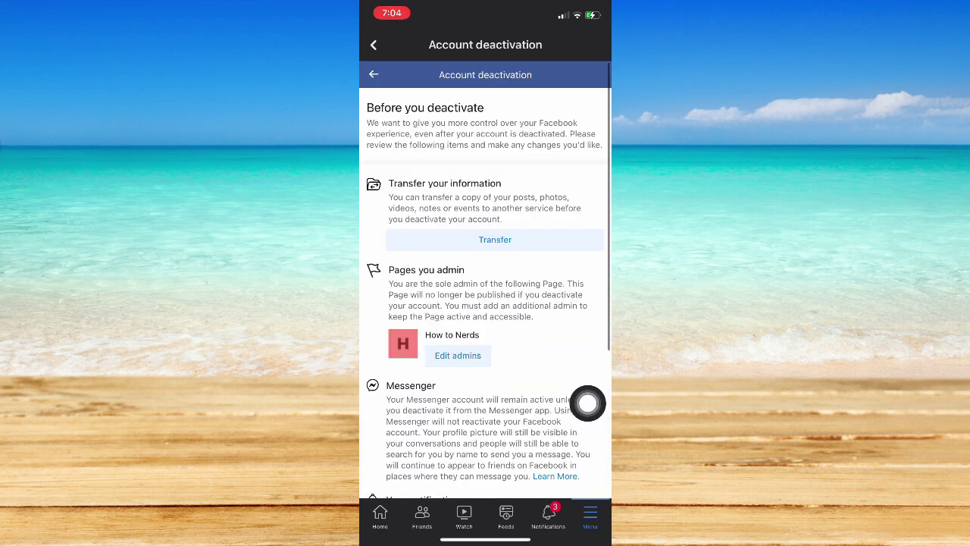
{"action": "scroll", "coordinate": [587, 403], "scroll_direction": "down", "scroll_amount": 10}
{"action": "left_click", "coordinate": [465, 450]}
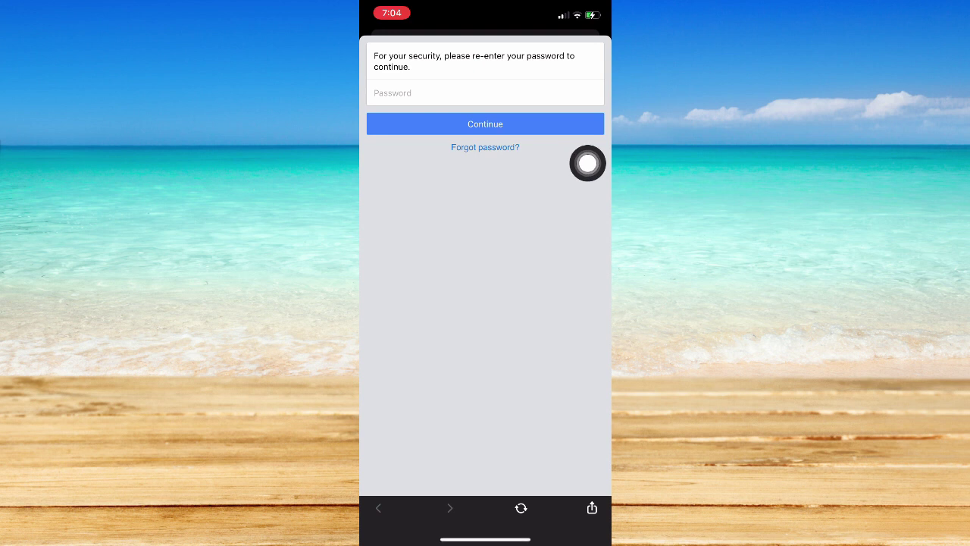
Swipe up to leave Messenger for the iOS home screen.
{"action": "left_click_drag", "start_coordinate": [485, 539], "coordinate": [485, 340]}
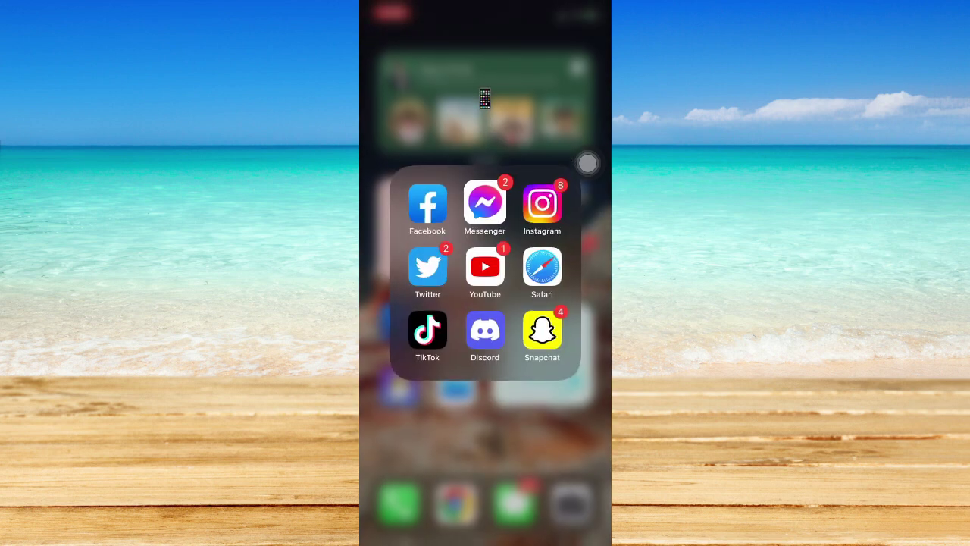